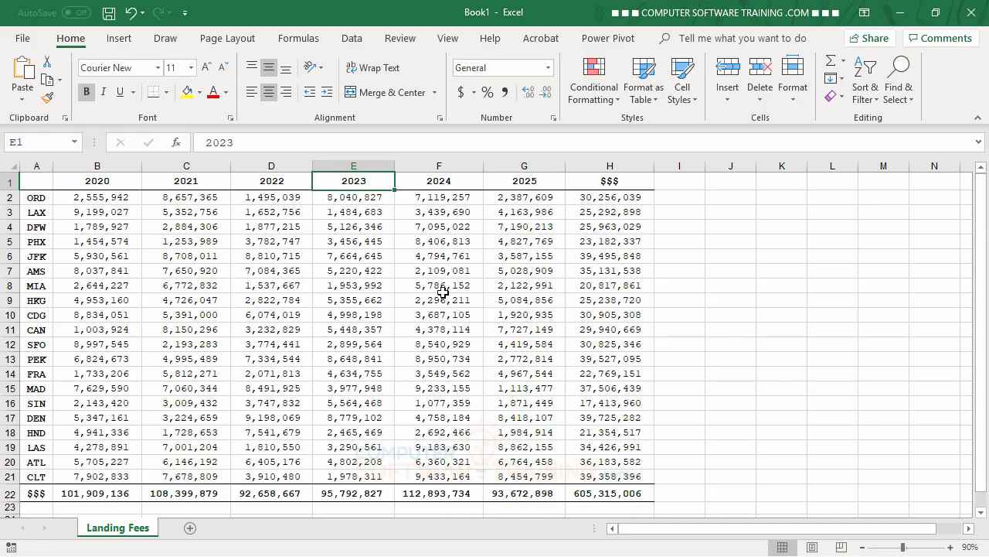
Cut the 2023 column and insert it between the 2024 and 2025 columns
click(353, 164)
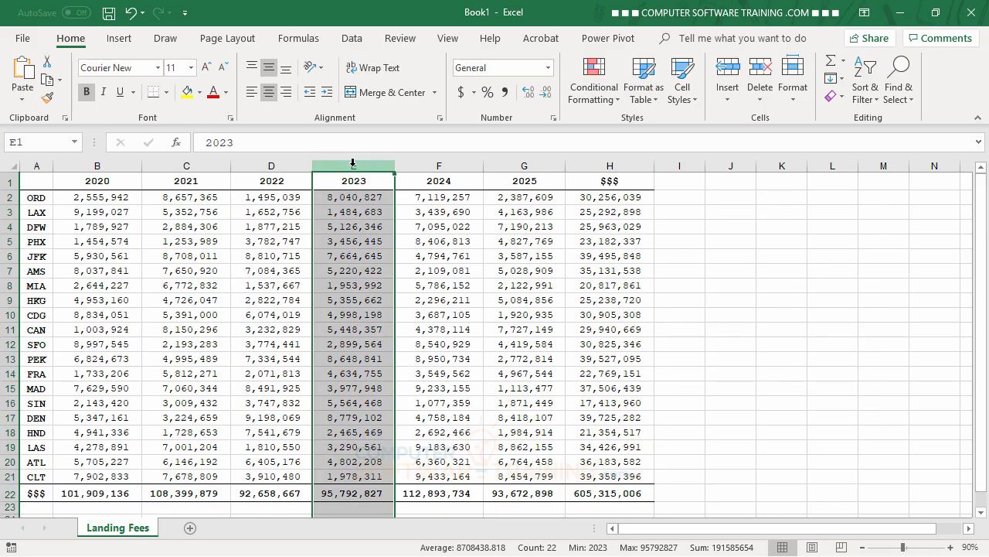
right_click(356, 209)
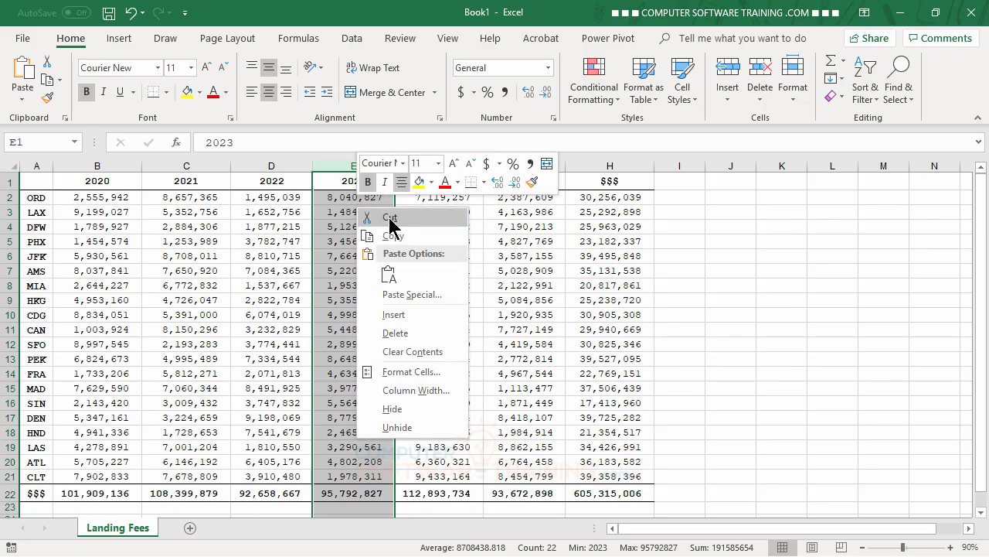
click(389, 220)
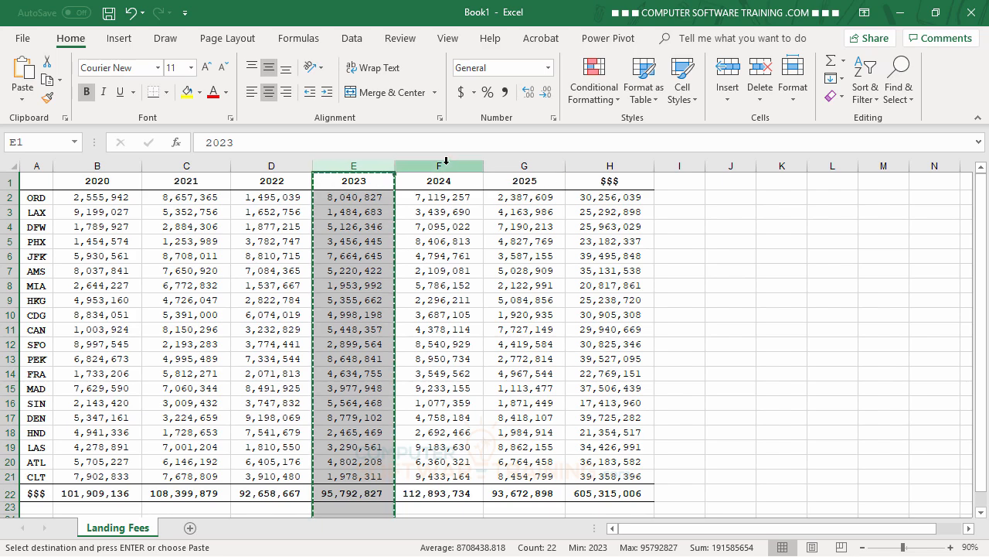
click(512, 164)
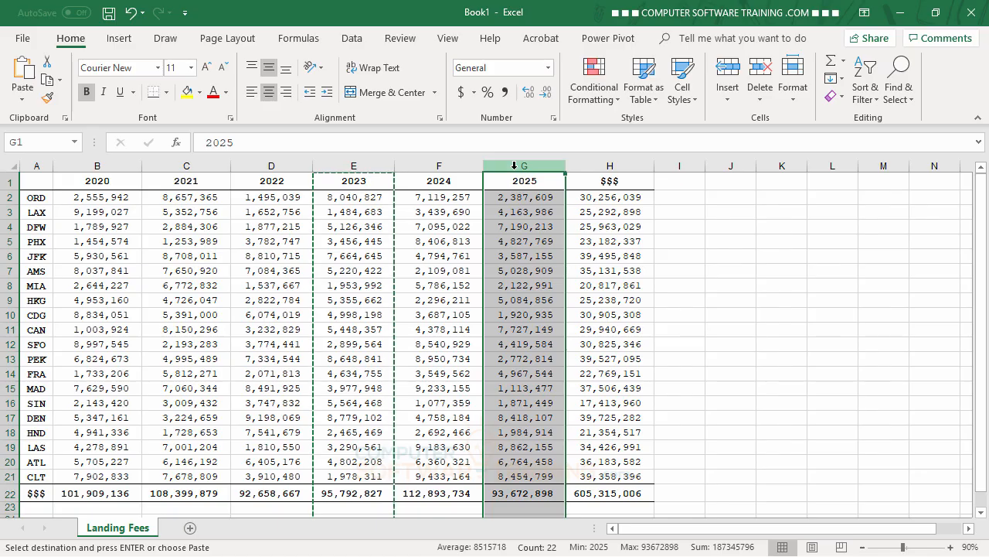
right_click(514, 167)
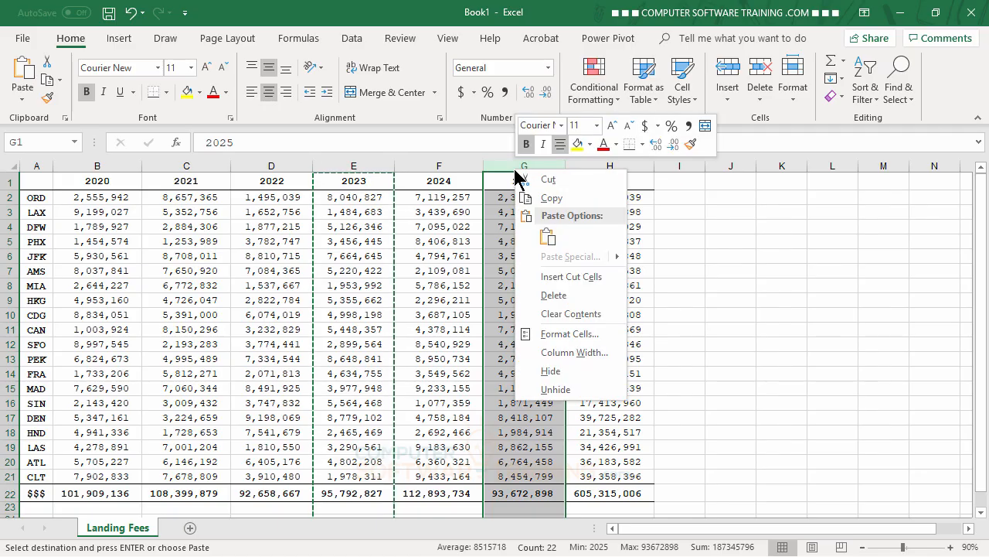
click(546, 239)
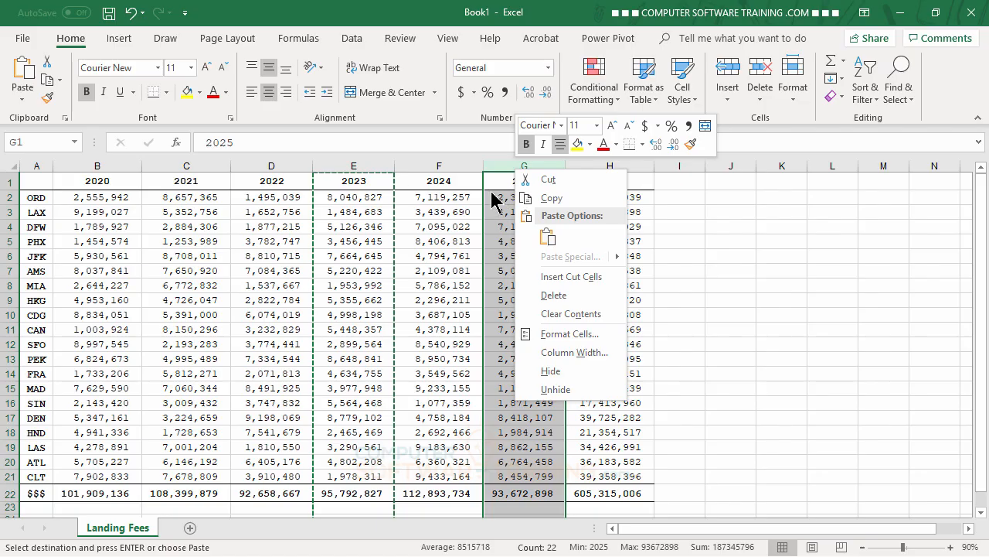
click(571, 277)
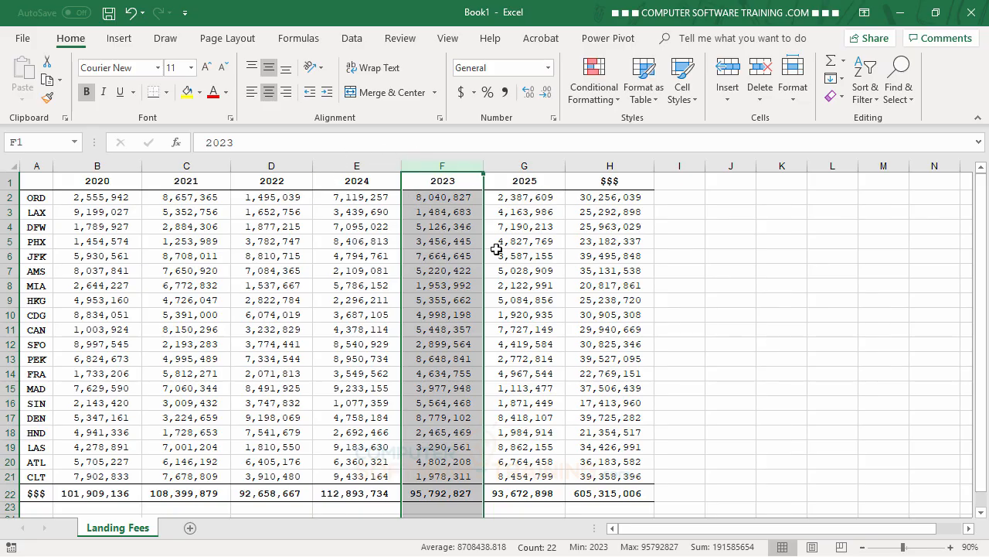
Cut the 2023 column again and insert it back before the 2024 column
right_click(443, 211)
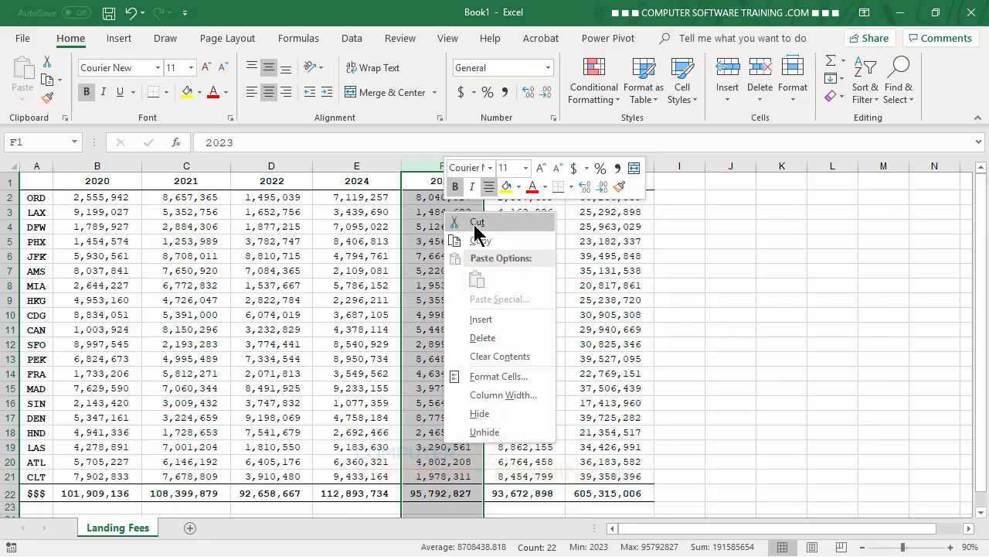
key(Escape)
key(ctrl+x)
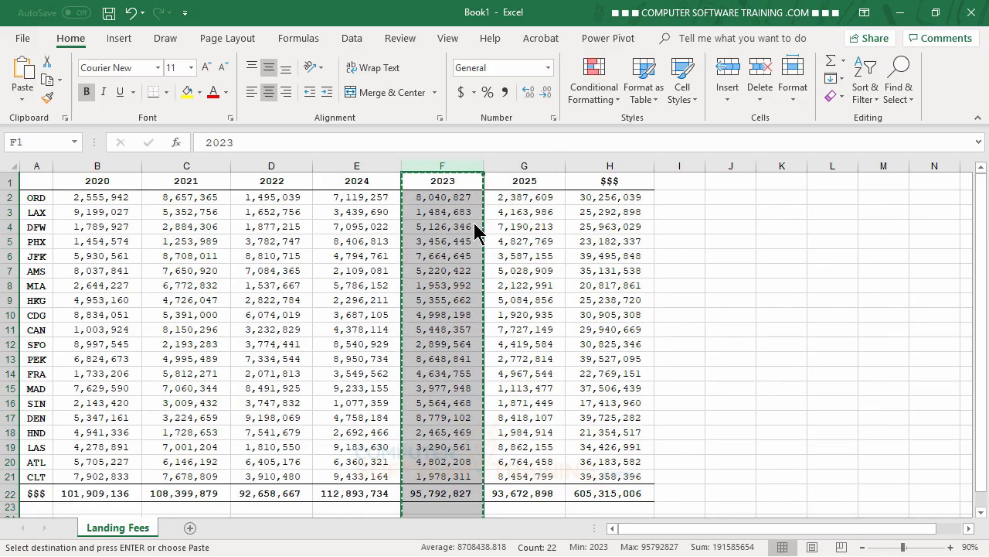
click(340, 164)
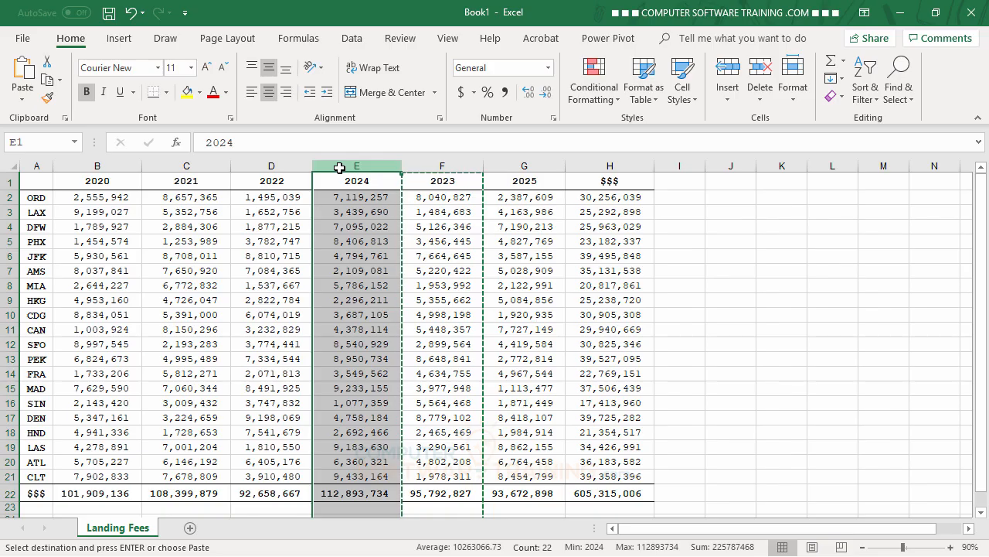
right_click(339, 165)
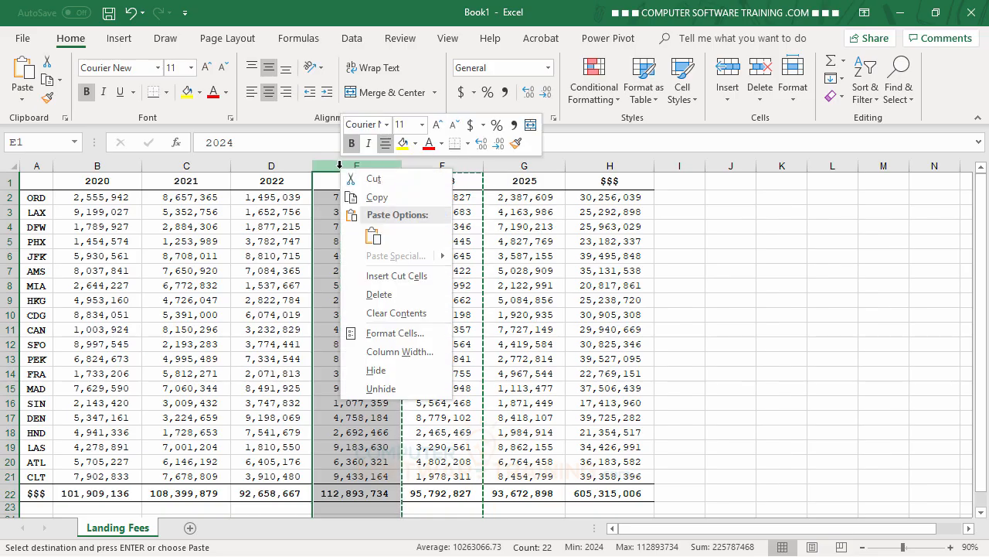
click(385, 278)
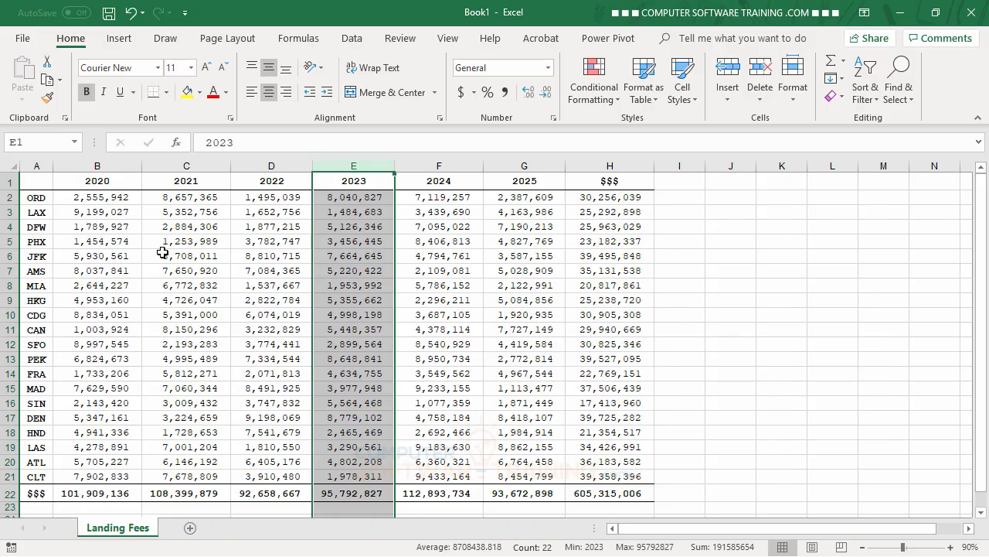
click(192, 243)
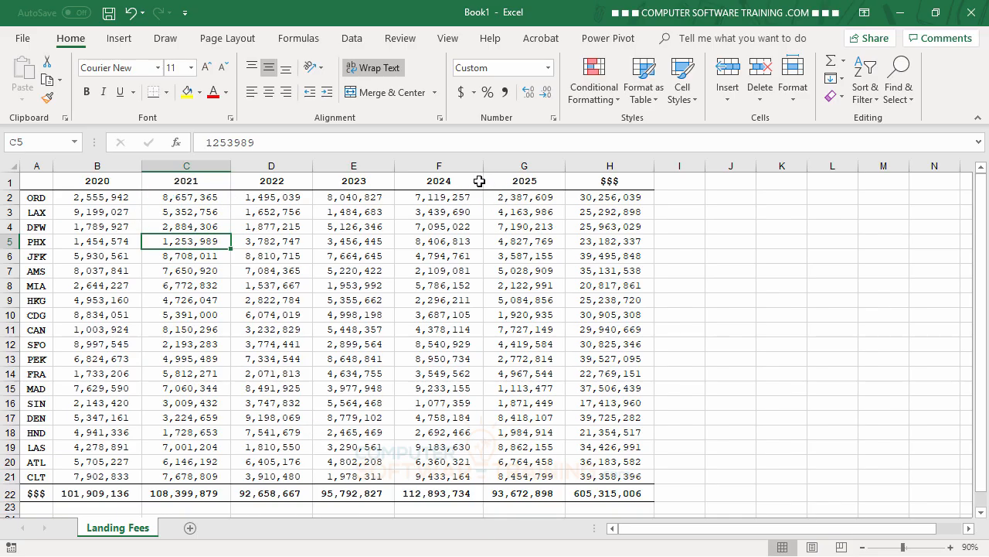
Move the 2021 column directly between the 2024 and 2025 columns, shifting the others instead of overwriting them
click(186, 163)
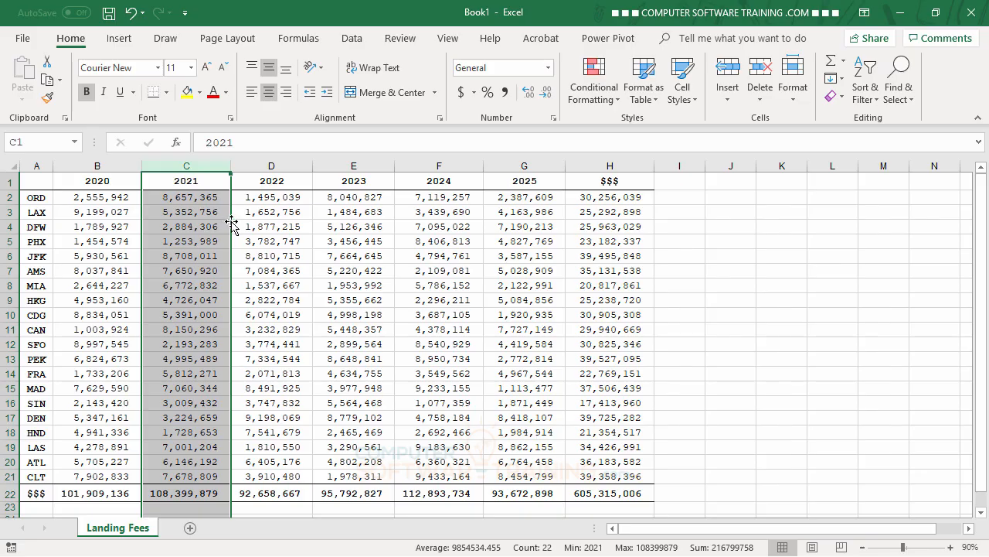
drag(231, 223, 516, 183)
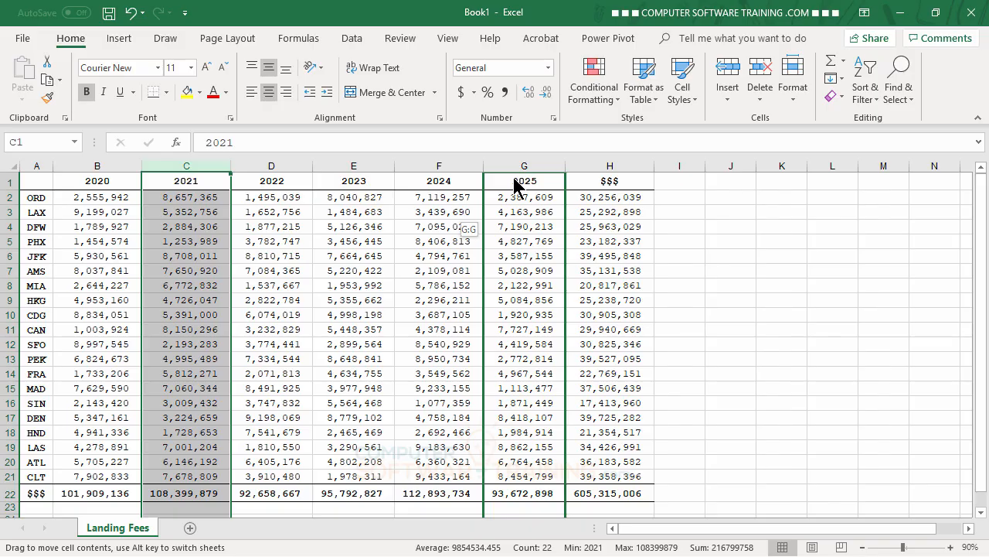
drag(514, 185, 514, 185)
key(shift)
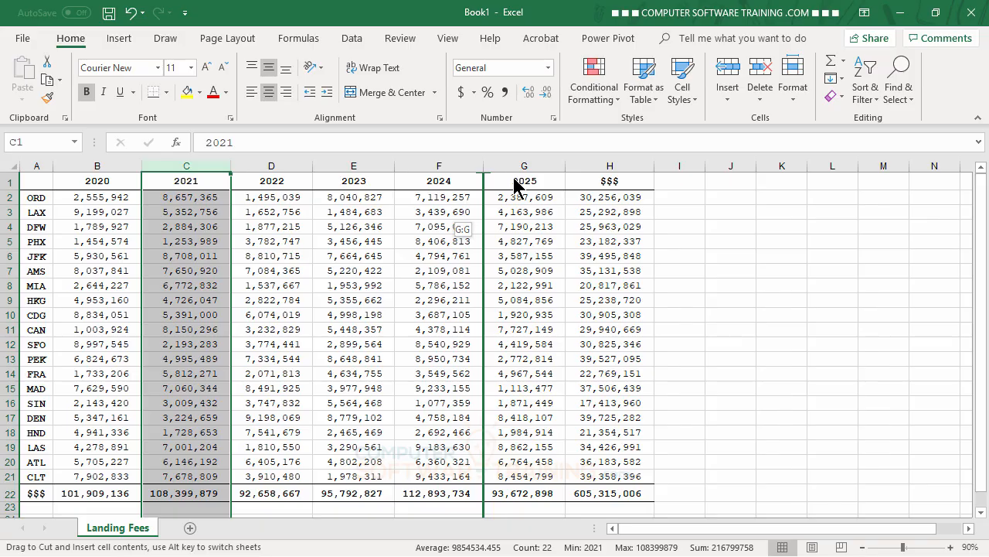
mouse_move(516, 185)
mouse_down()
mouse_move(391, 199)
mouse_move(532, 198)
mouse_move(491, 199)
mouse_up()
drag(490, 198, 491, 198)
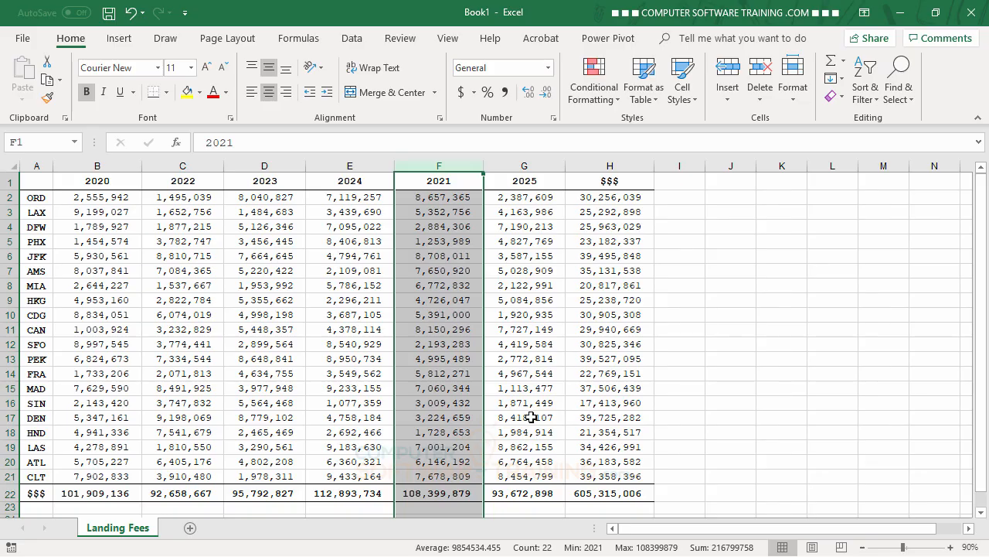
click(553, 360)
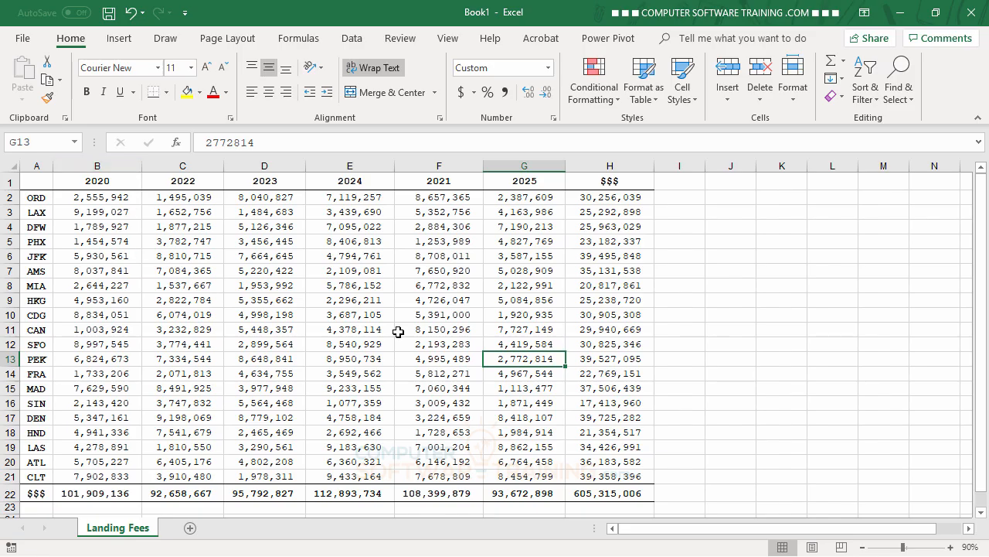
Move the 2021 column back between the 2020 and 2022 columns without overwriting any data
click(438, 164)
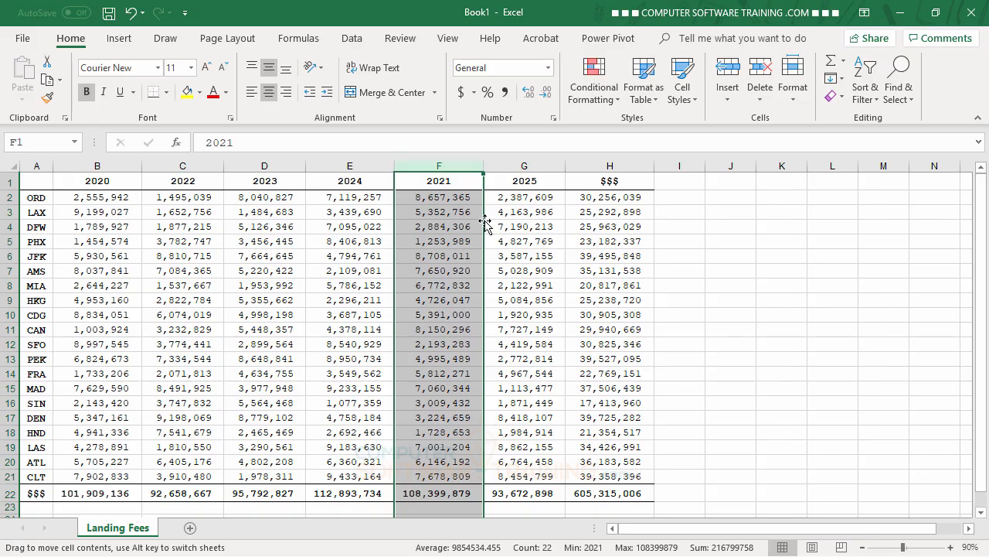
drag(485, 221, 137, 234)
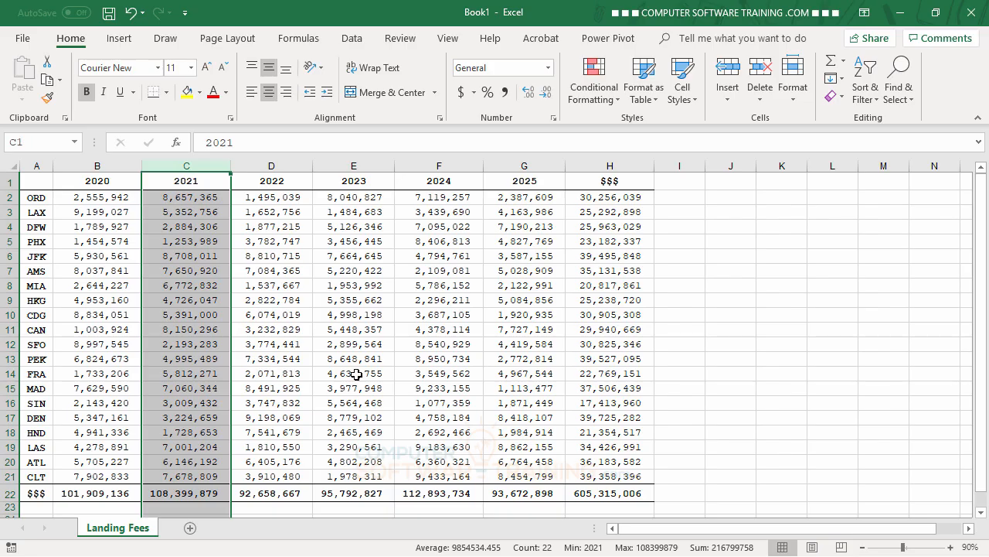
click(418, 313)
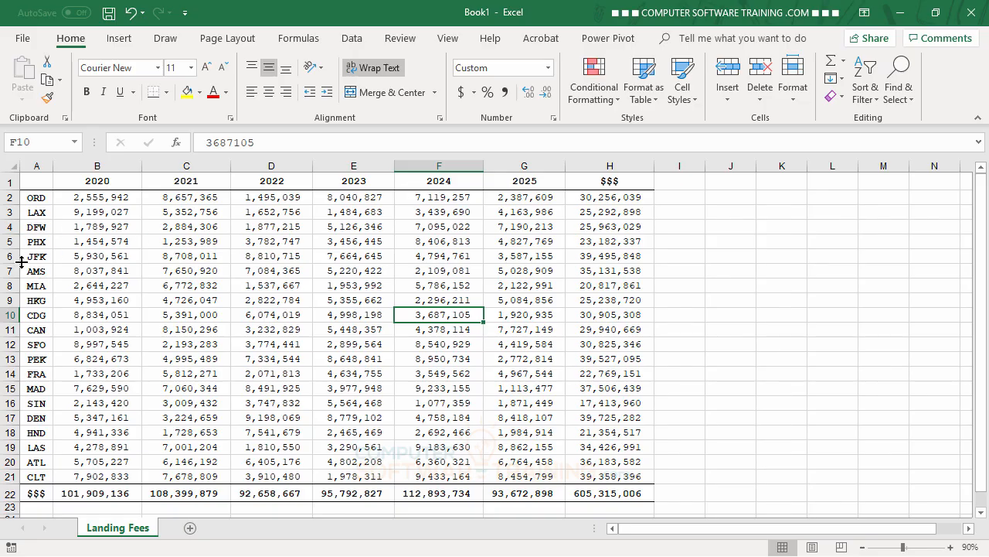
Move the SIN row between the PHX and JFK rows, shifting the rows in between down
click(10, 403)
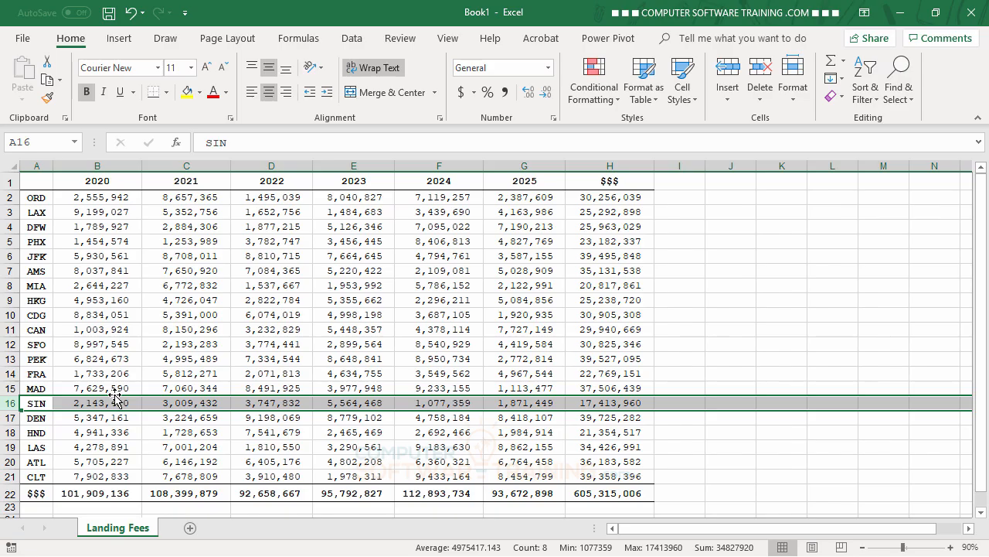
drag(115, 396, 113, 379)
drag(114, 360, 122, 261)
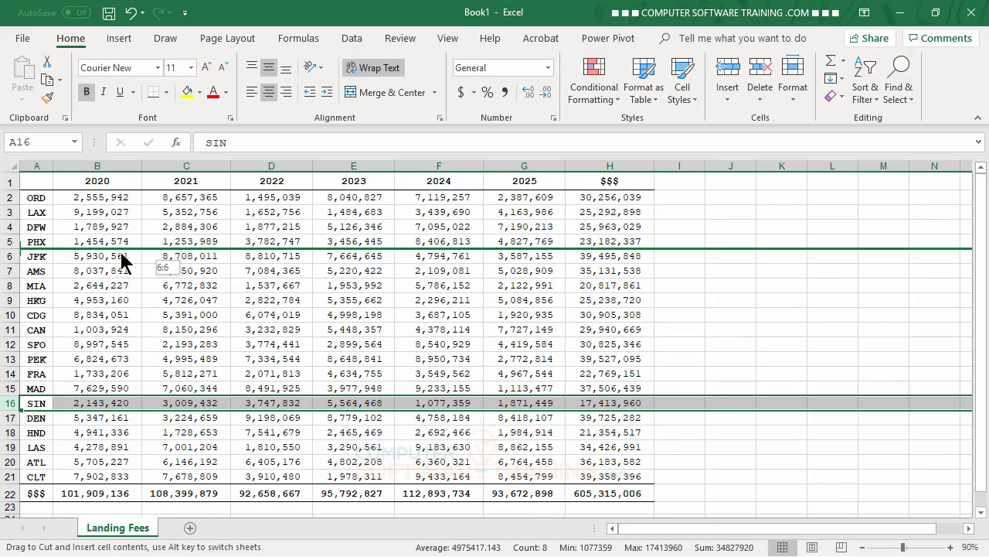
drag(122, 261, 122, 259)
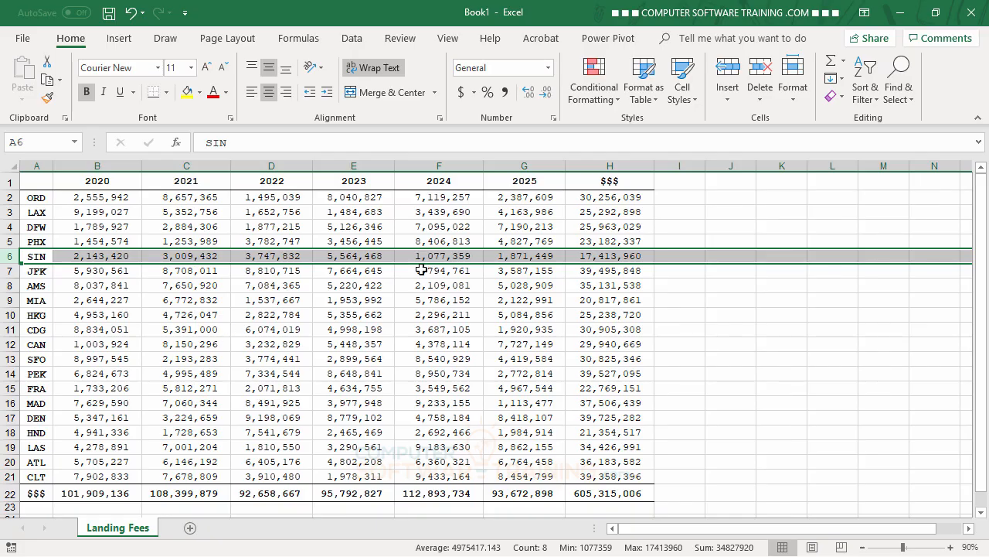
click(334, 225)
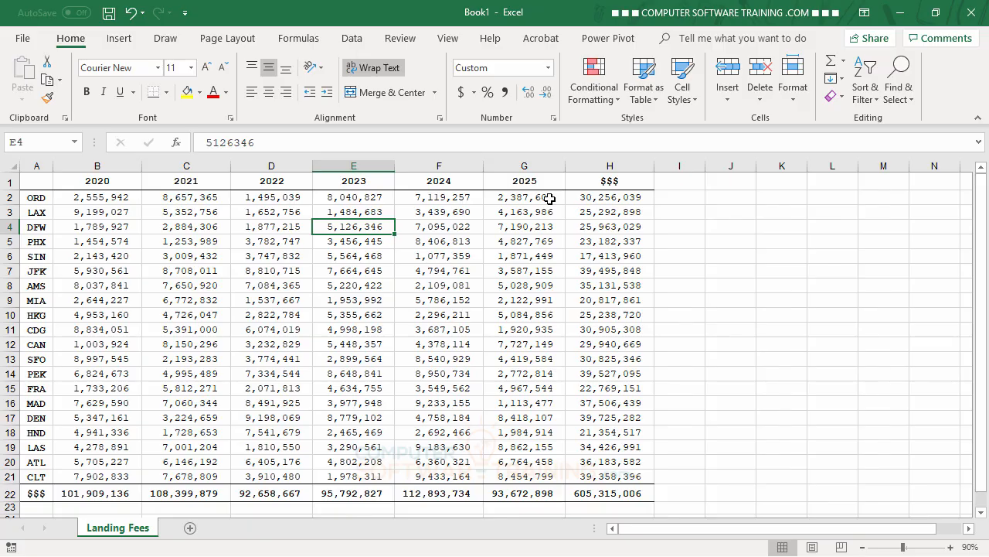
Insert a copy of the 2021 column between the 2025 column and the $$$ totals column
click(189, 165)
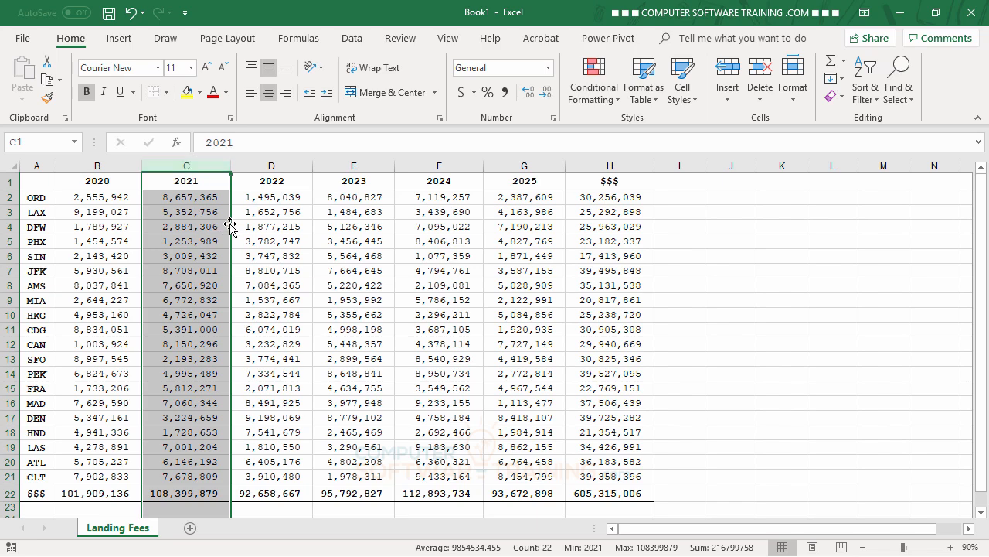
drag(230, 225, 403, 232)
key(shift)
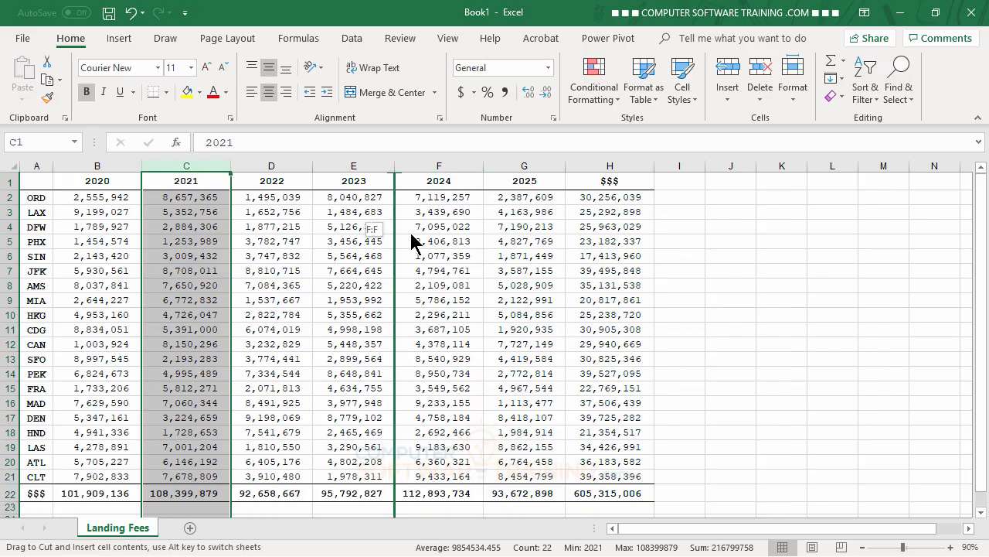
drag(412, 242, 567, 225)
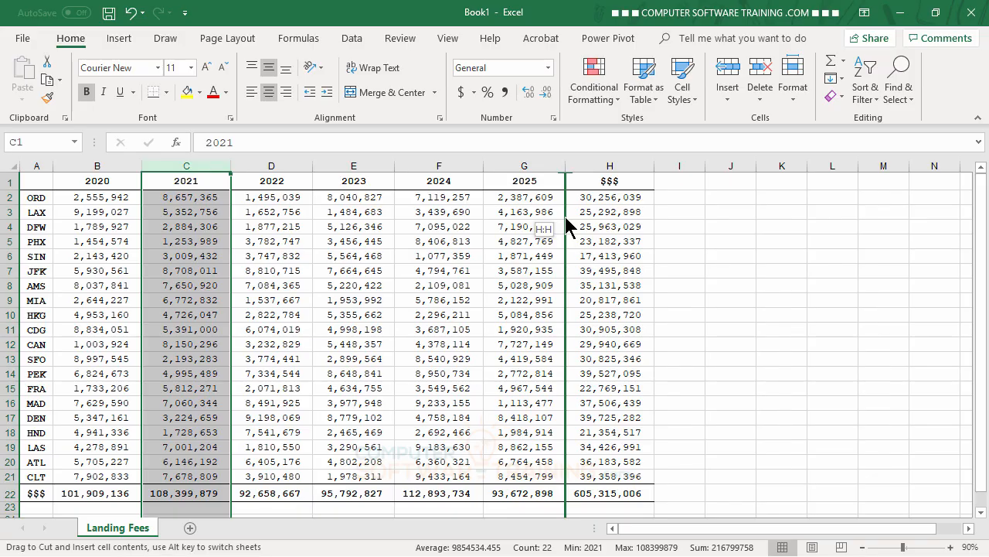
key(ctrl)
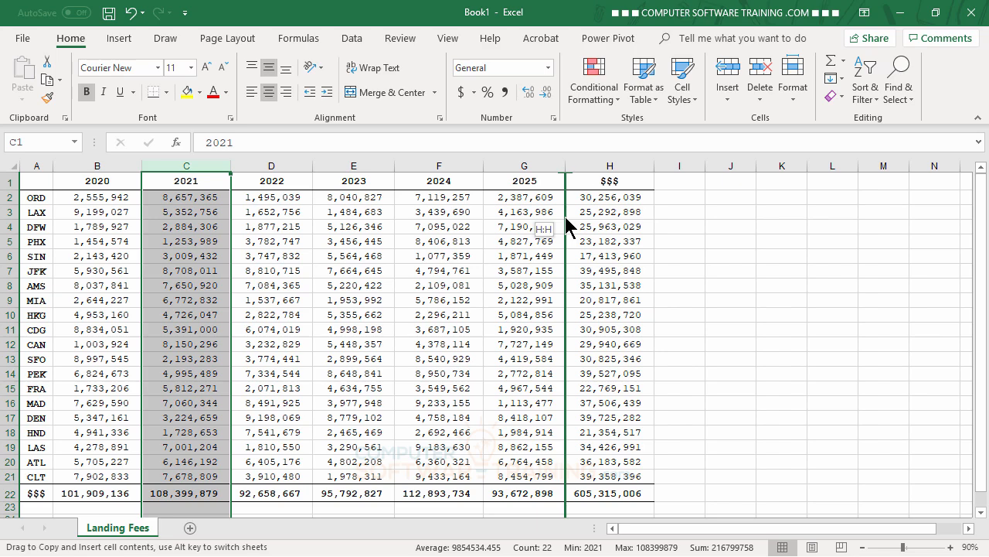
key(ctrl)
drag(568, 223, 568, 224)
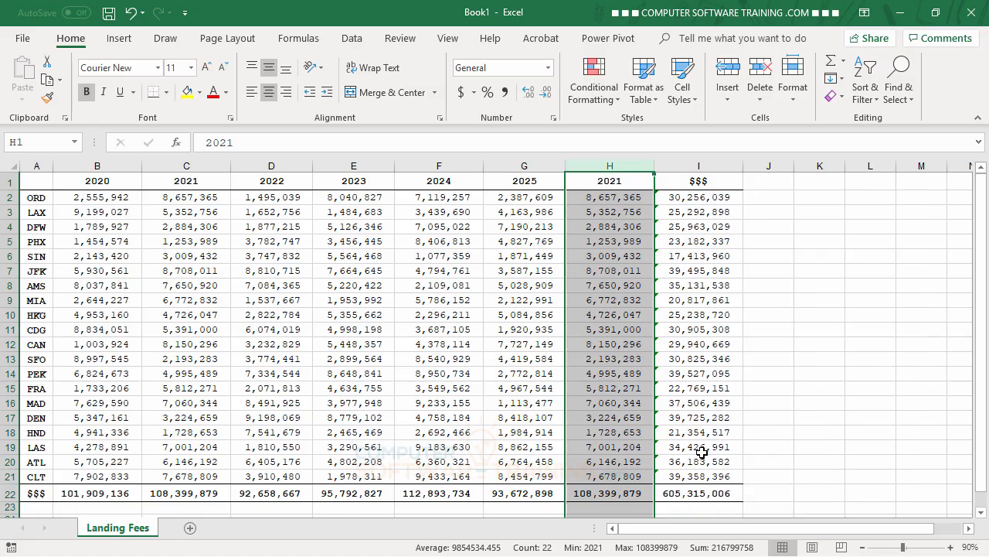
Examine the ORD row's total formula in the $$$ column and its error-checking warning and correction options
click(695, 198)
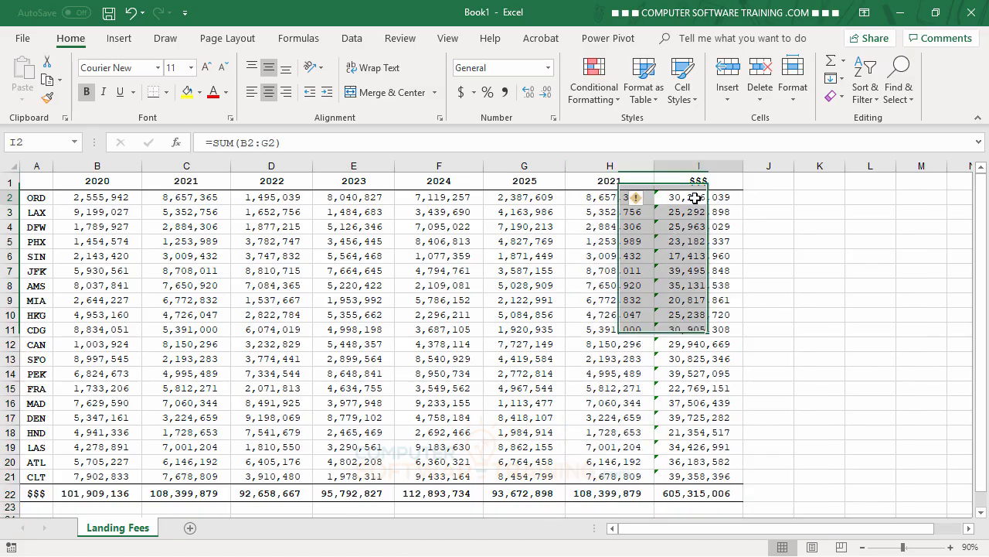
click(819, 300)
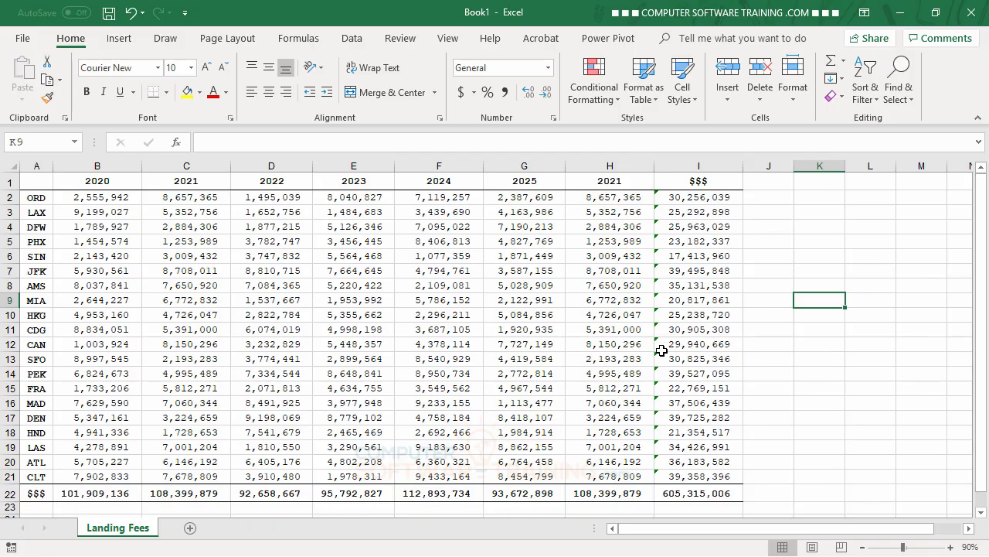
click(693, 198)
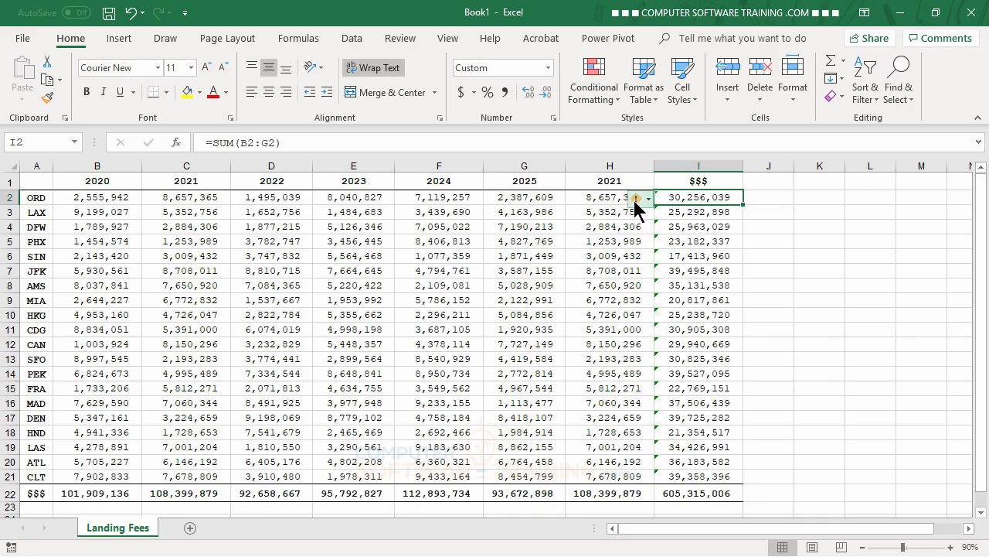
mouse_move(636, 204)
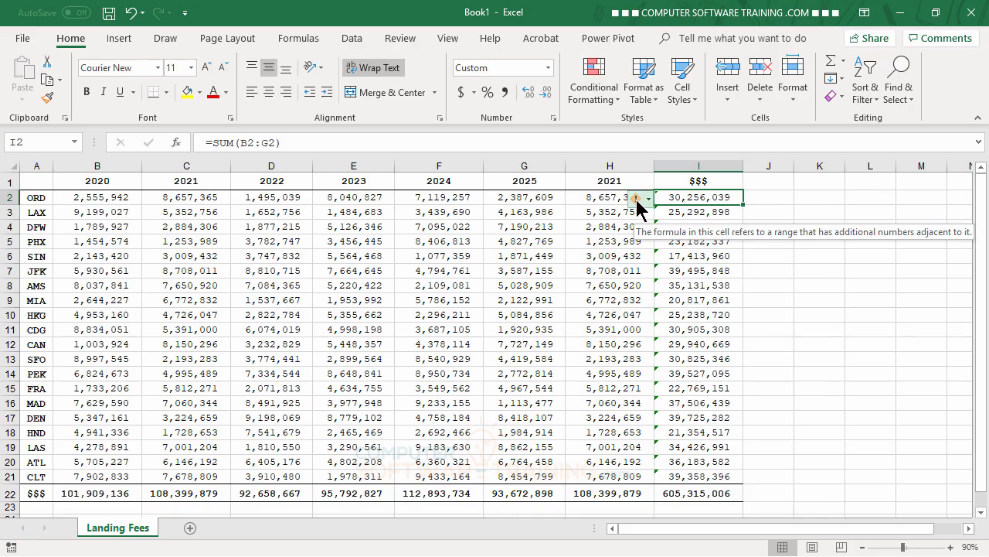
click(637, 201)
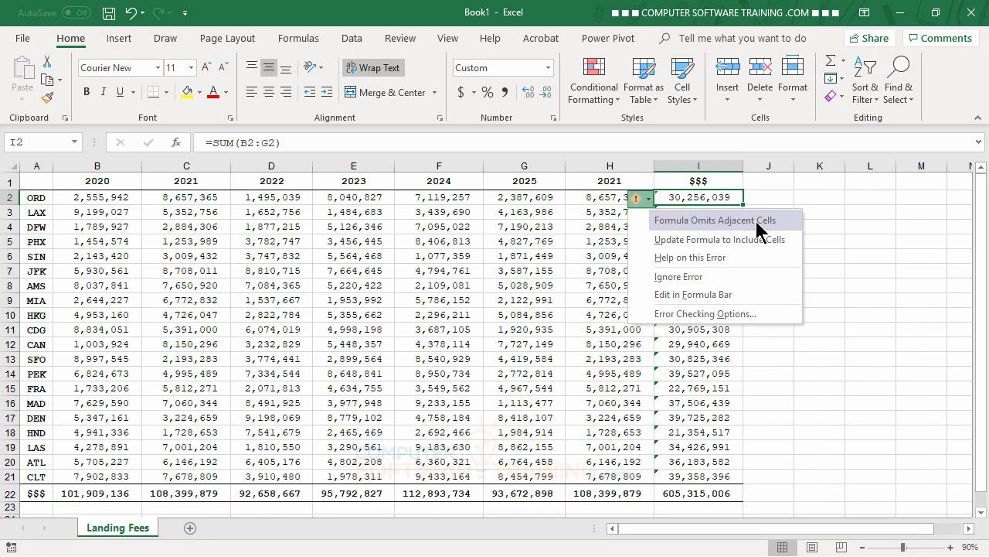
click(885, 374)
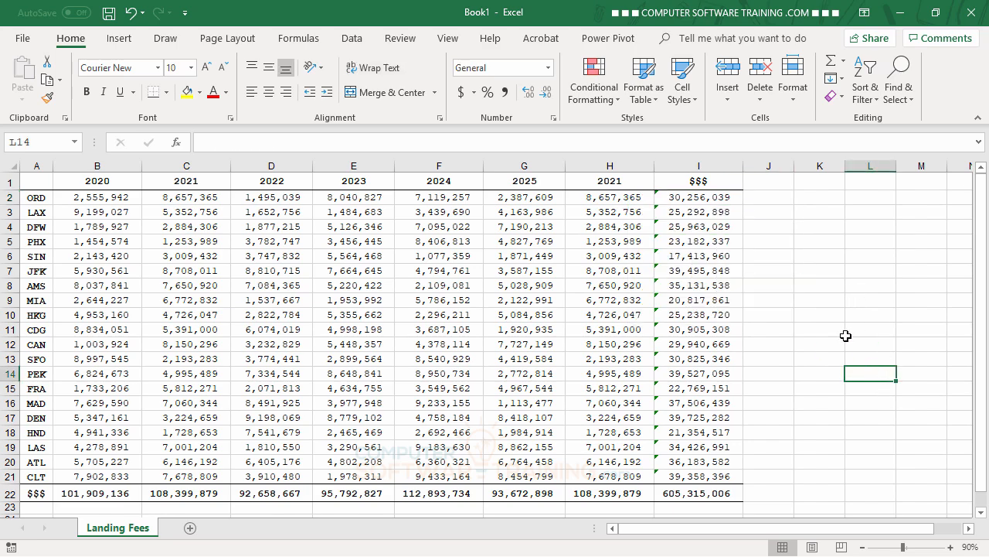
Update the ORD total formula to include the adjacent 2021 copy, =SUM(B2:H2), and fill it down through the CLT row
click(695, 196)
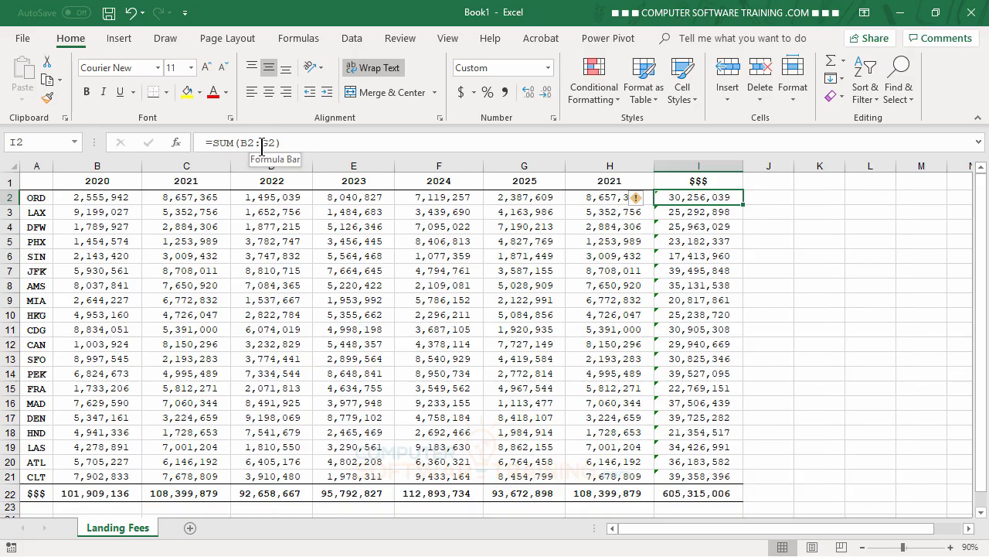
click(640, 204)
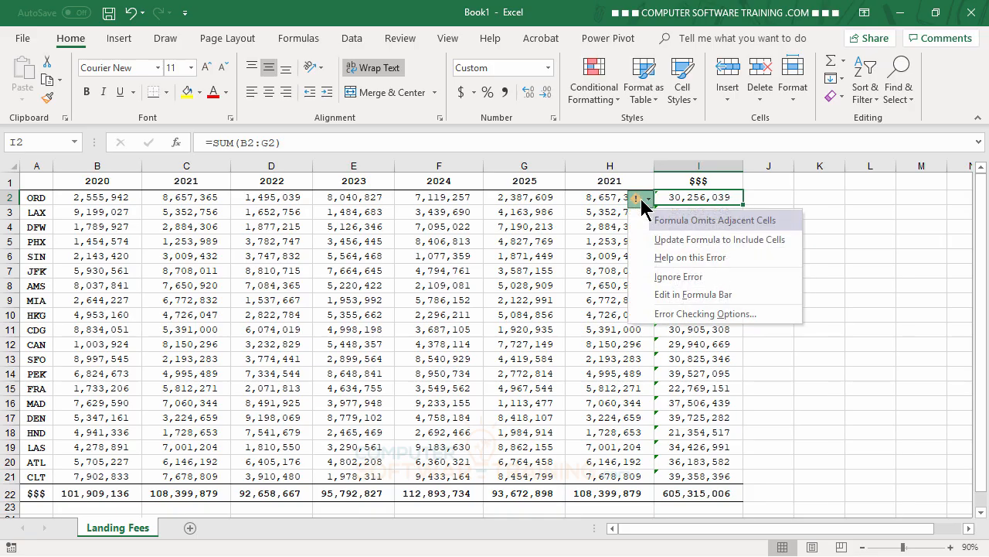
click(685, 239)
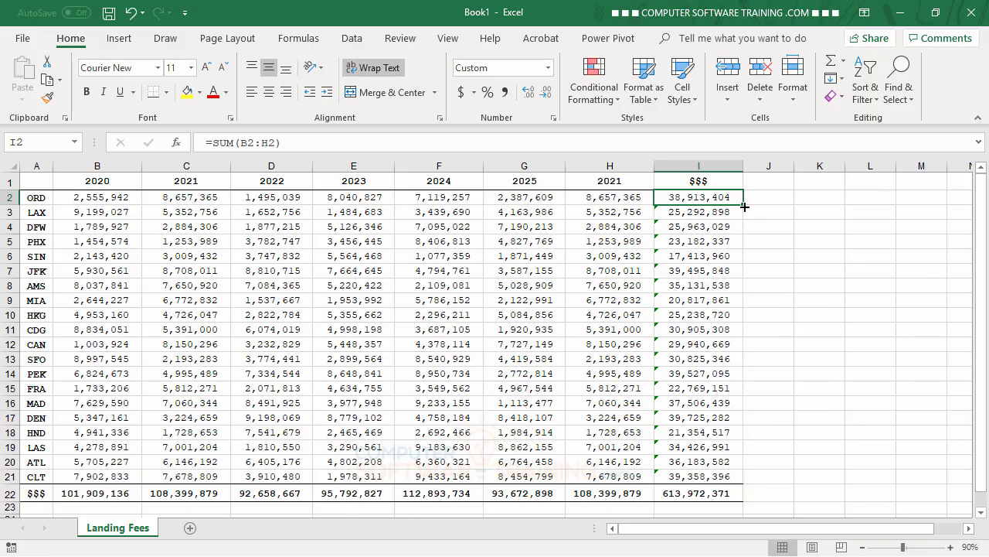
drag(744, 206, 745, 478)
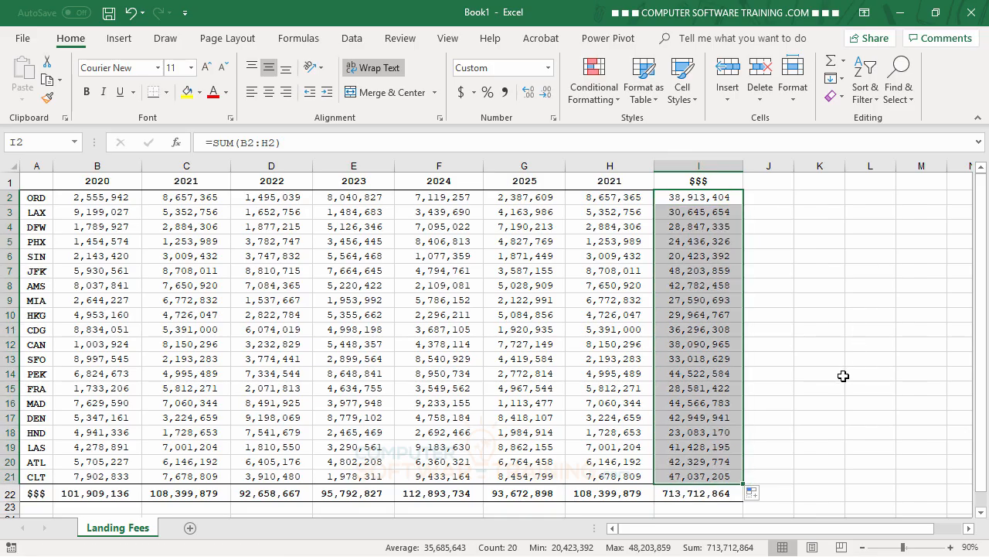
click(564, 278)
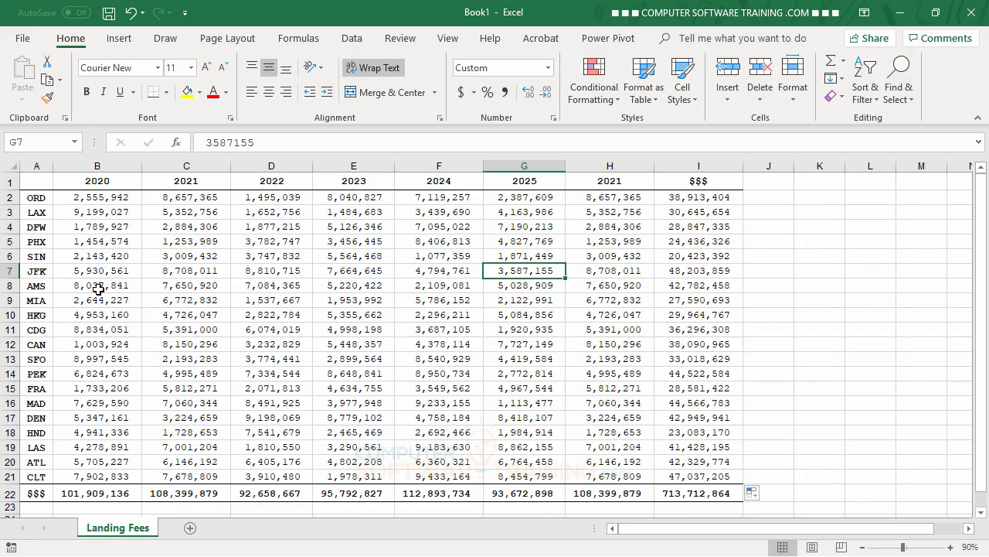
Insert a copy of the CDG row between the LAX and DFW rows without overwriting any data
click(8, 329)
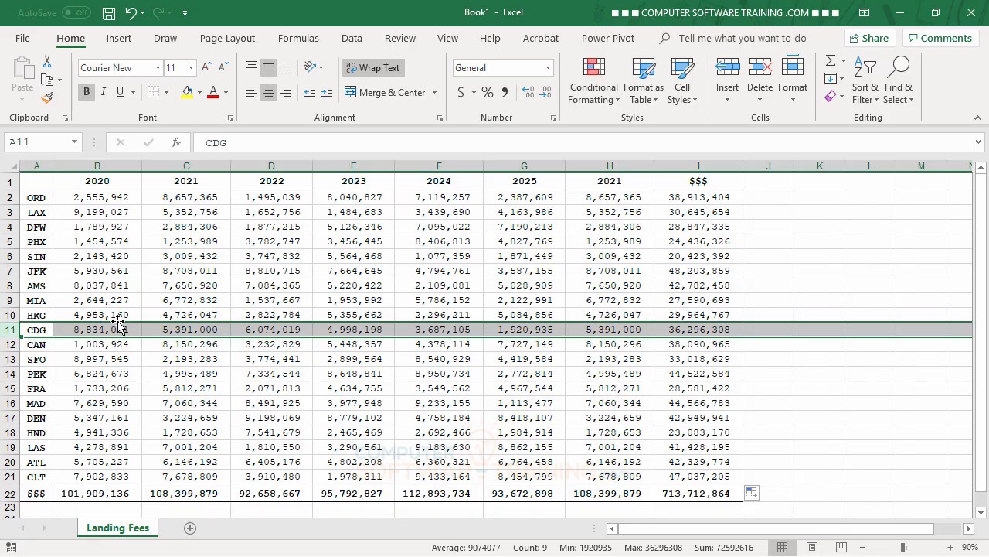
drag(120, 323, 114, 289)
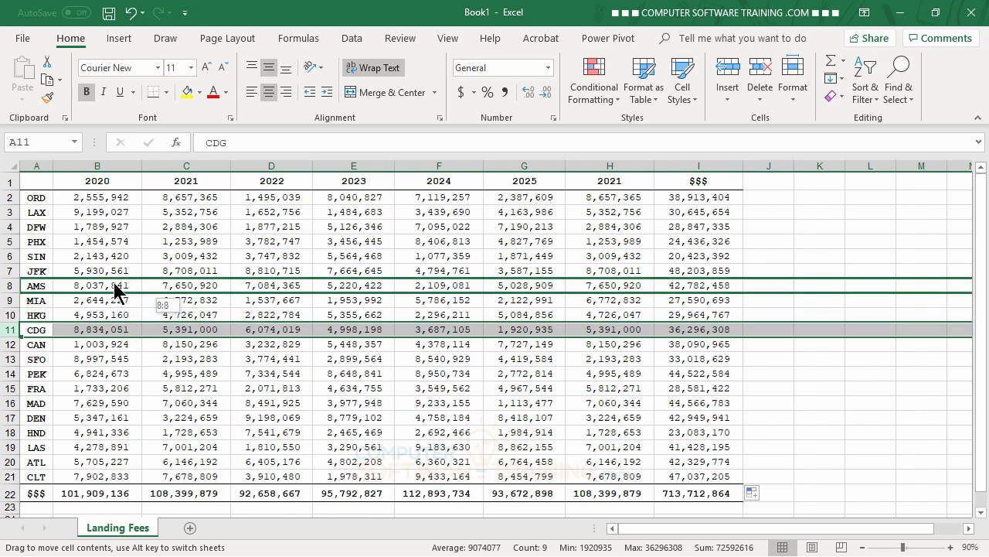
drag(115, 289, 114, 289)
key(shift)
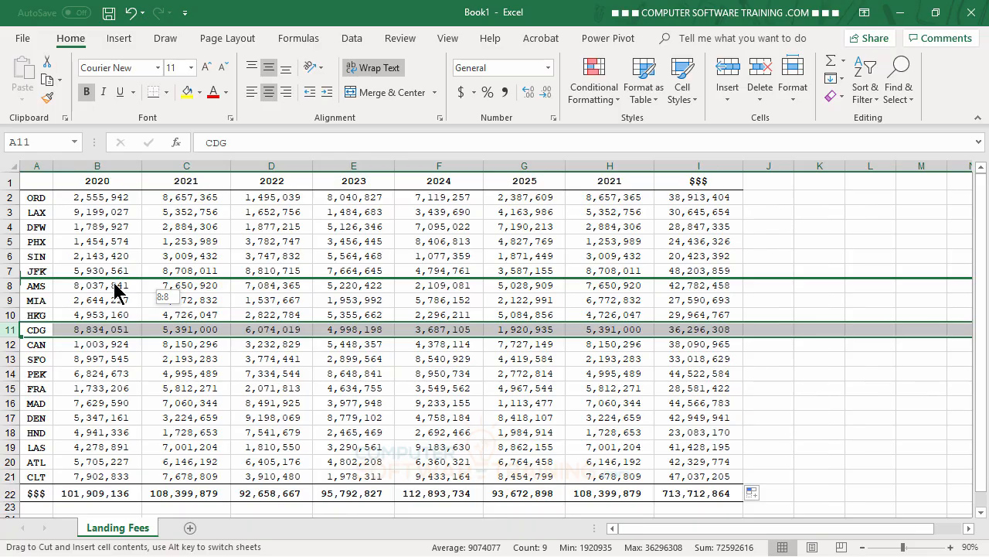
key(ctrl)
drag(114, 289, 133, 223)
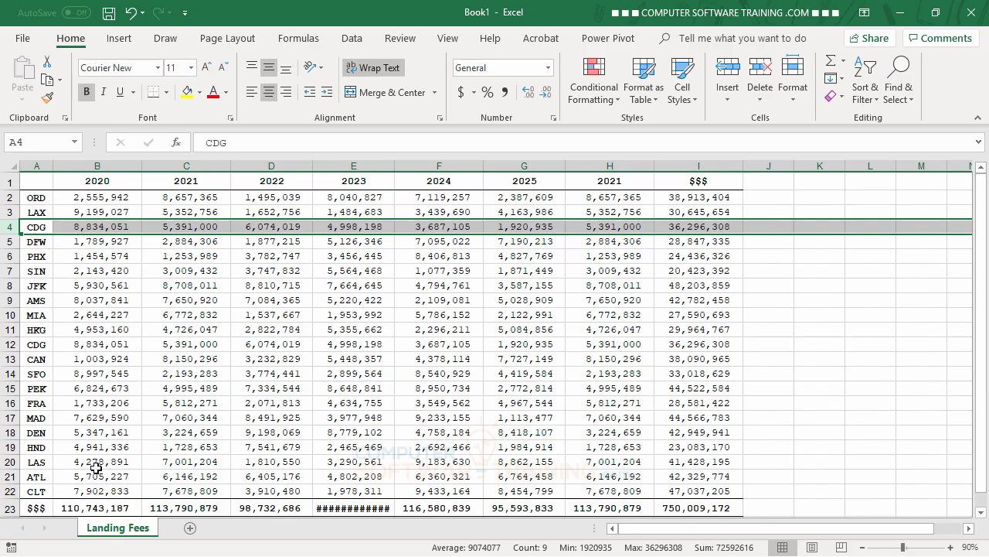
Rebuild the 2020 column's total in B23 as =SUM(B2:B22), leaving the year heading out of the range
click(91, 508)
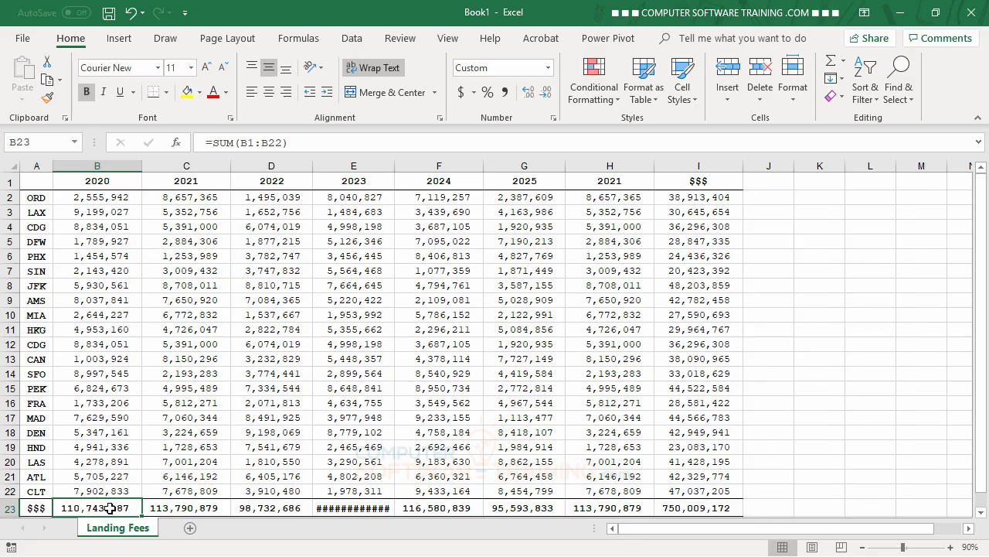
click(832, 68)
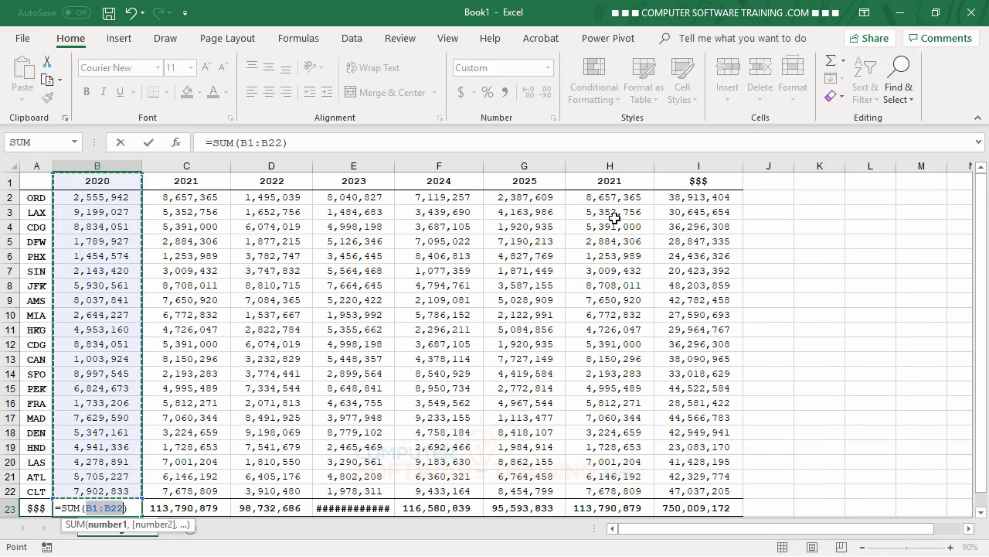
click(94, 197)
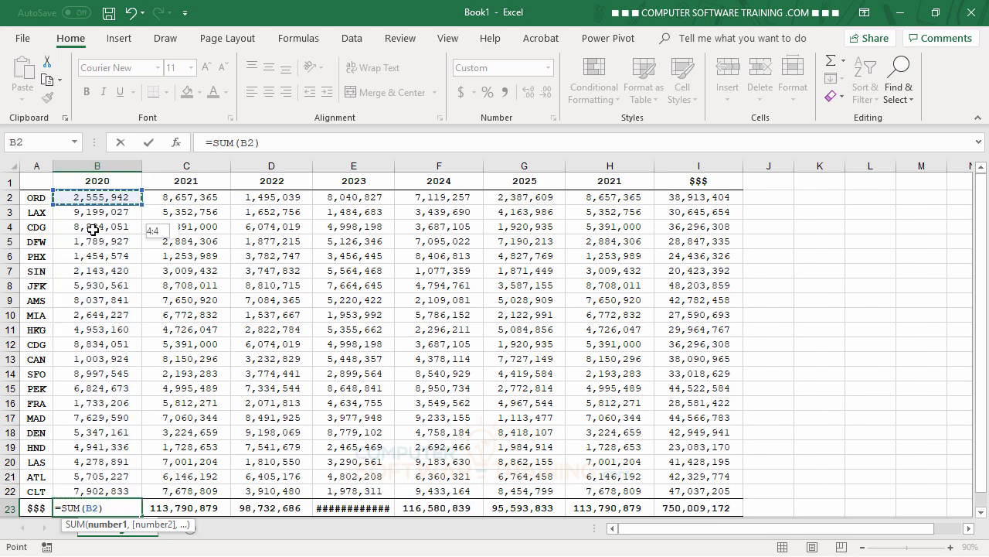
drag(93, 229, 79, 490)
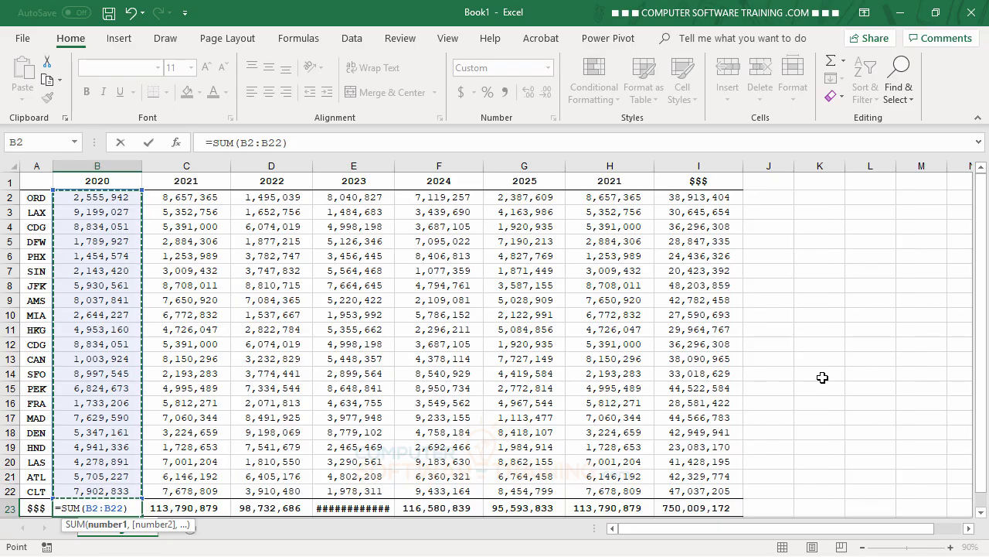
key(Return)
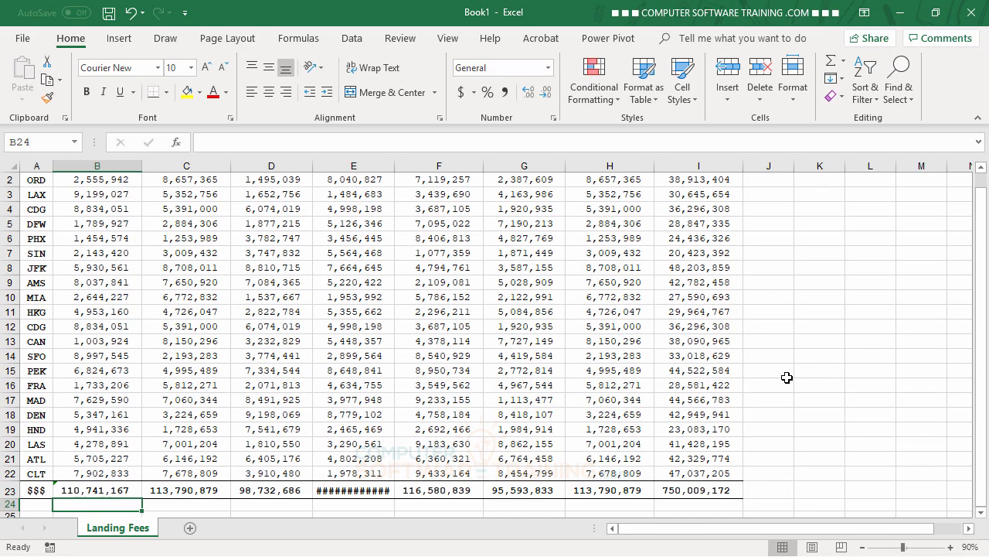
Fill the 2020 total formula across row 23 through the $$$ column and slightly widen the 2023 column
click(94, 491)
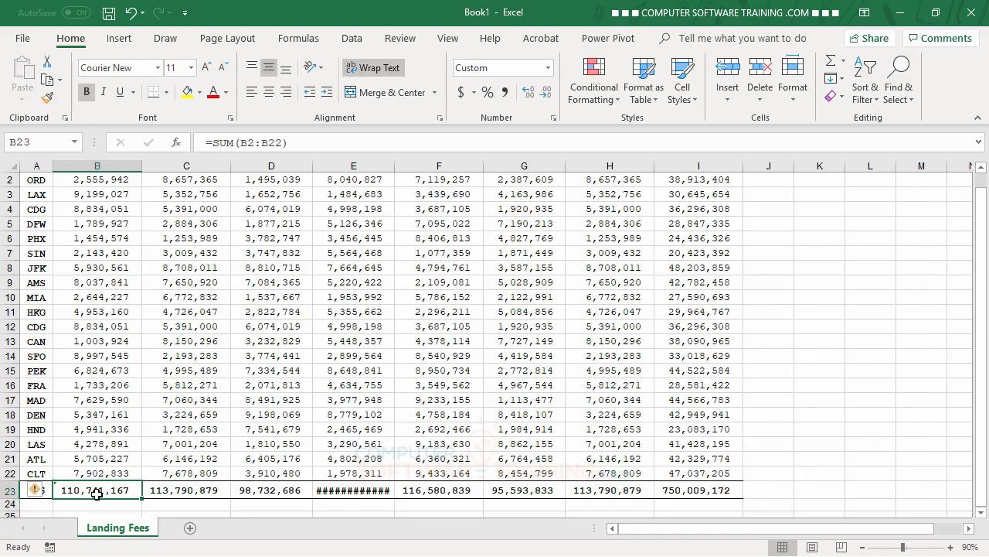
drag(143, 498, 728, 502)
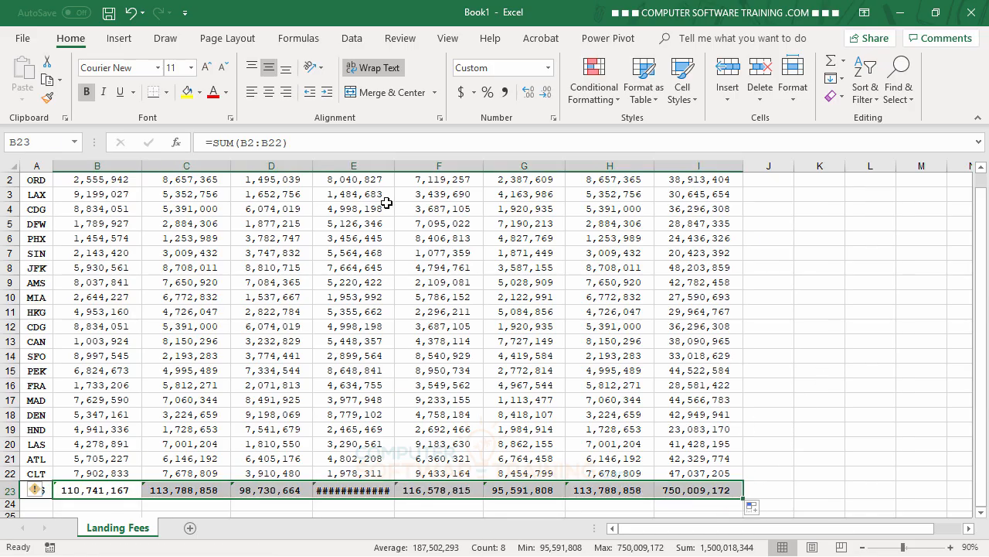
drag(395, 167, 402, 168)
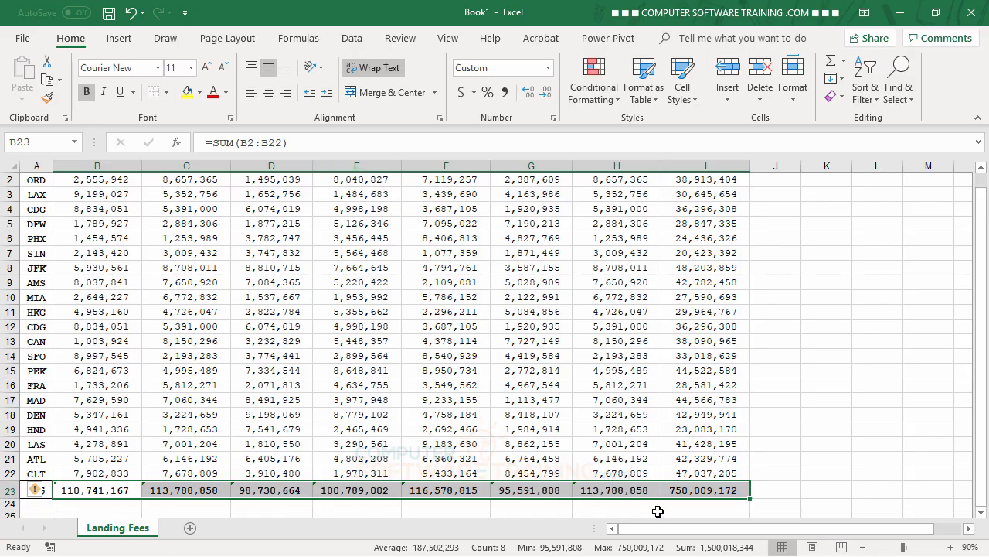
Ignore the omitted adjacent cells error for all the totals in B23:I23
click(36, 491)
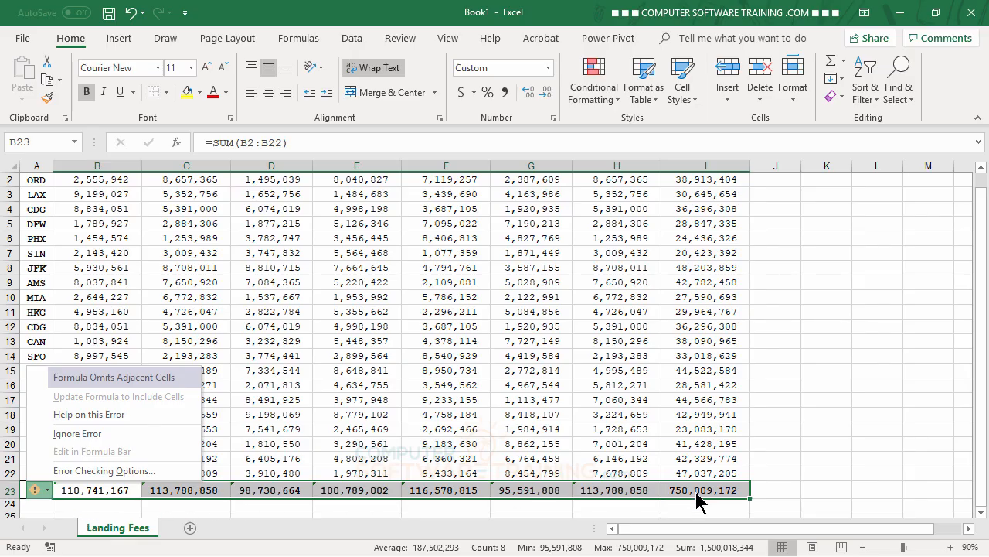
click(76, 434)
click(473, 368)
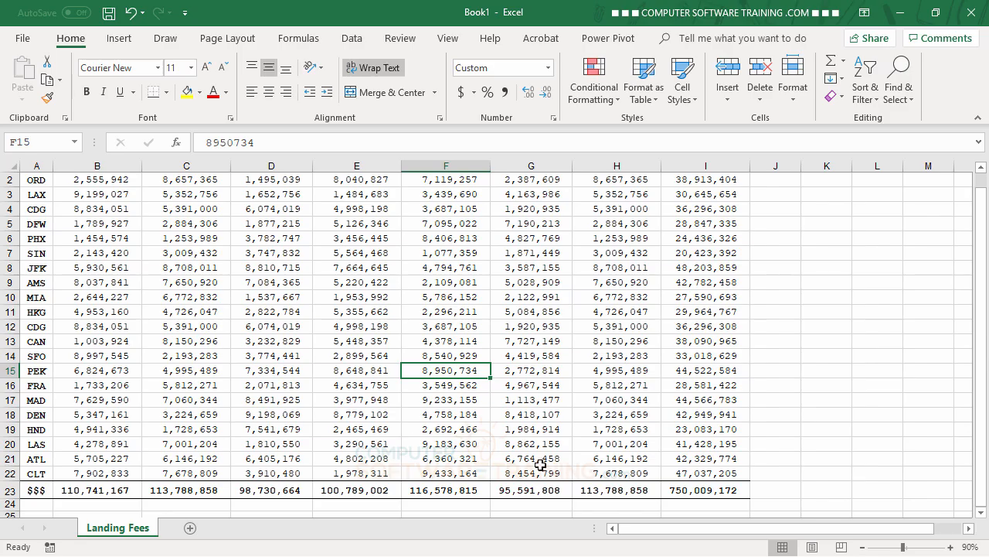
scroll(694, 330, up, 1)
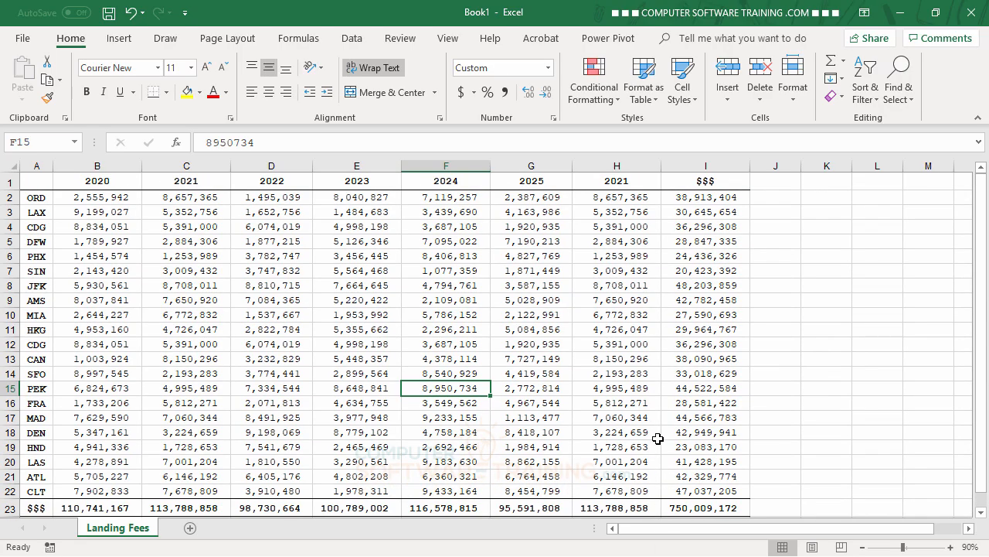